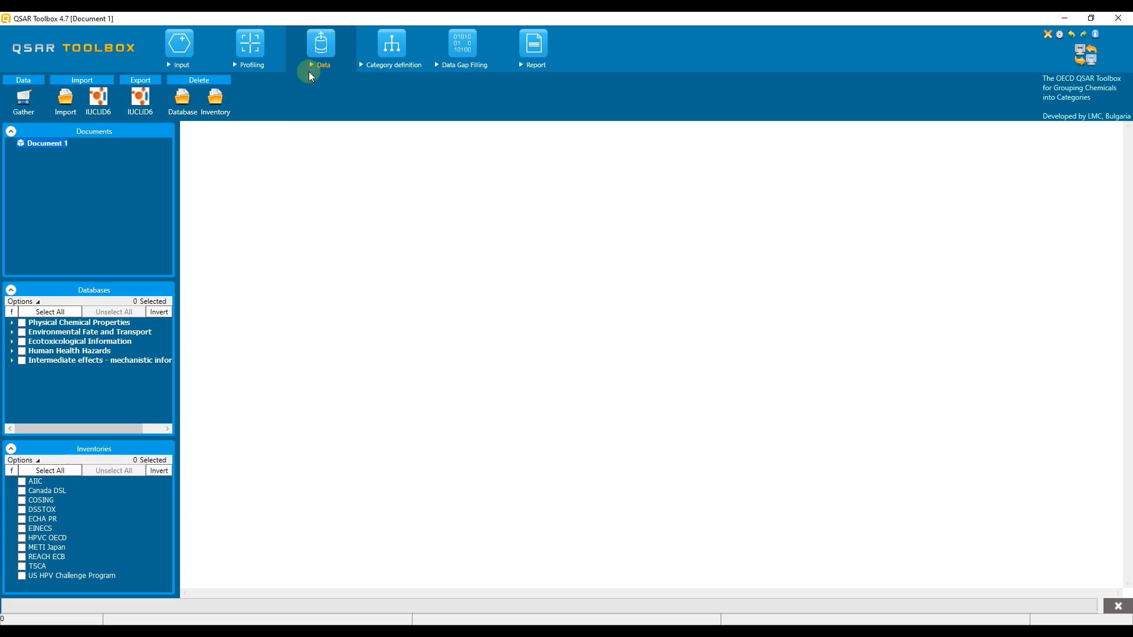
Step: Look through the databases listed under the Physical Chemical Properties, Environmental Fate and Transport, and Ecotoxicological Information groups
left_click(12, 324)
left_click(12, 324)
left_click(12, 333)
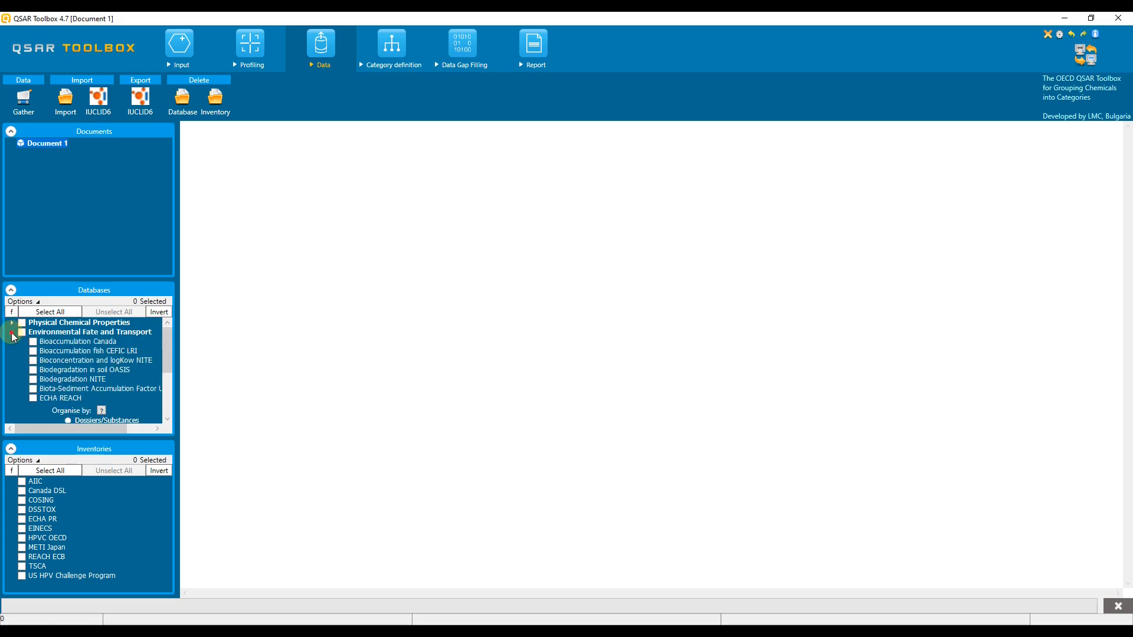
left_click(11, 332)
left_click(12, 342)
left_click(12, 342)
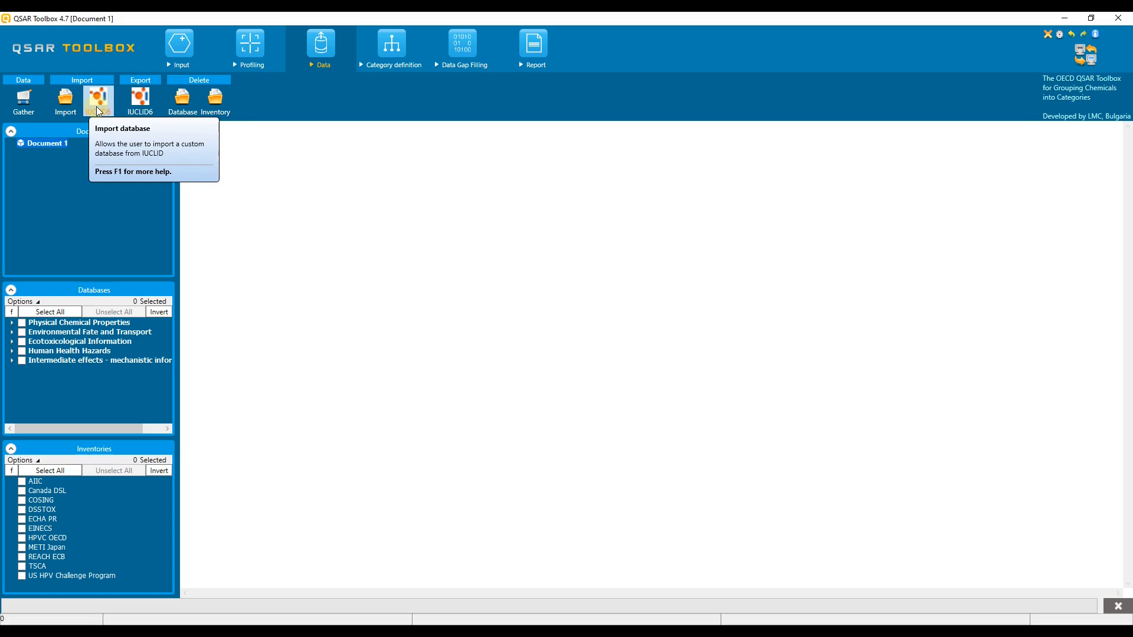
Step: Open the example template workbook HI_Multiple_endpoints.xlsx from the Toolbox's Config\Examples folder in Excel
left_click(69, 150)
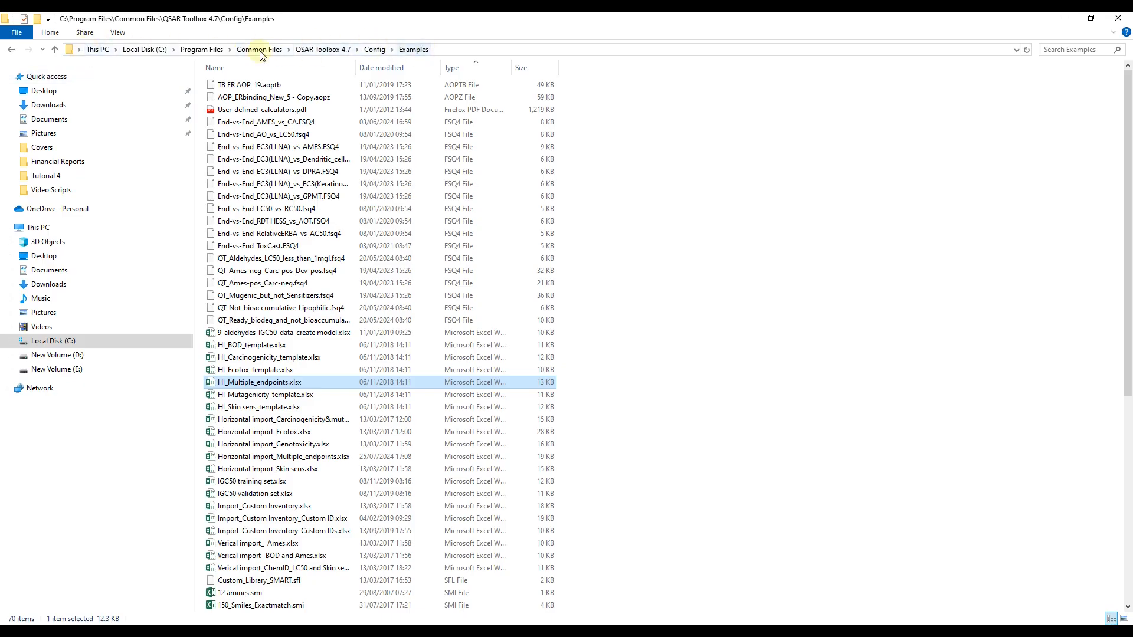
double_click(238, 382)
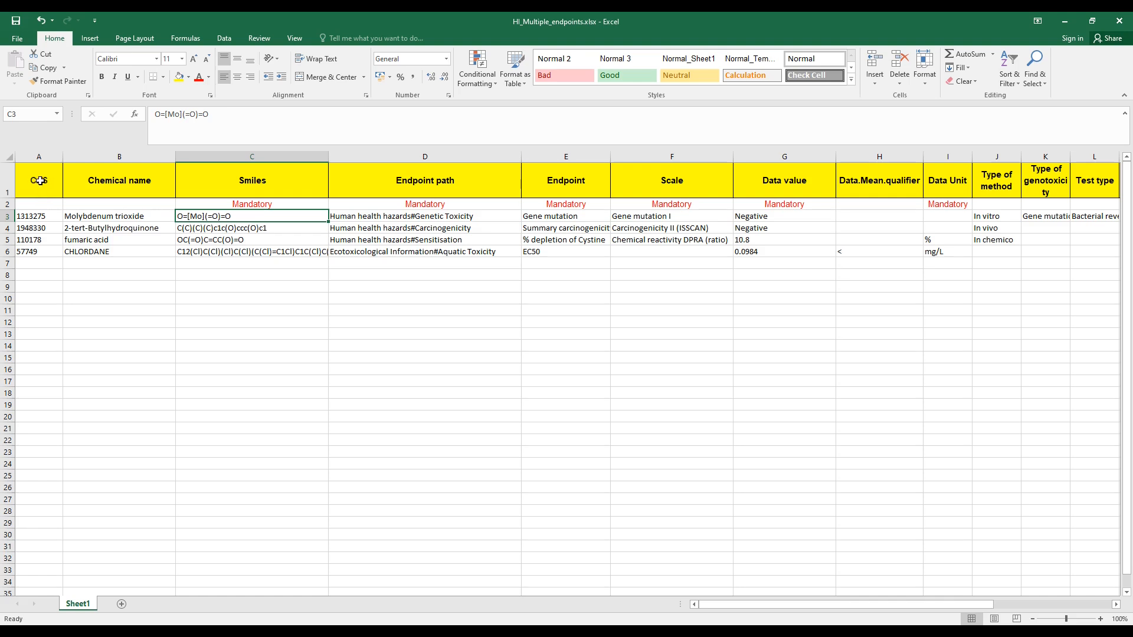
Step: Review the template's header fields in row 1, from CAS, Chemical name and Smiles through Endpoint path to Data Unit
left_click(39, 181)
left_click(96, 181)
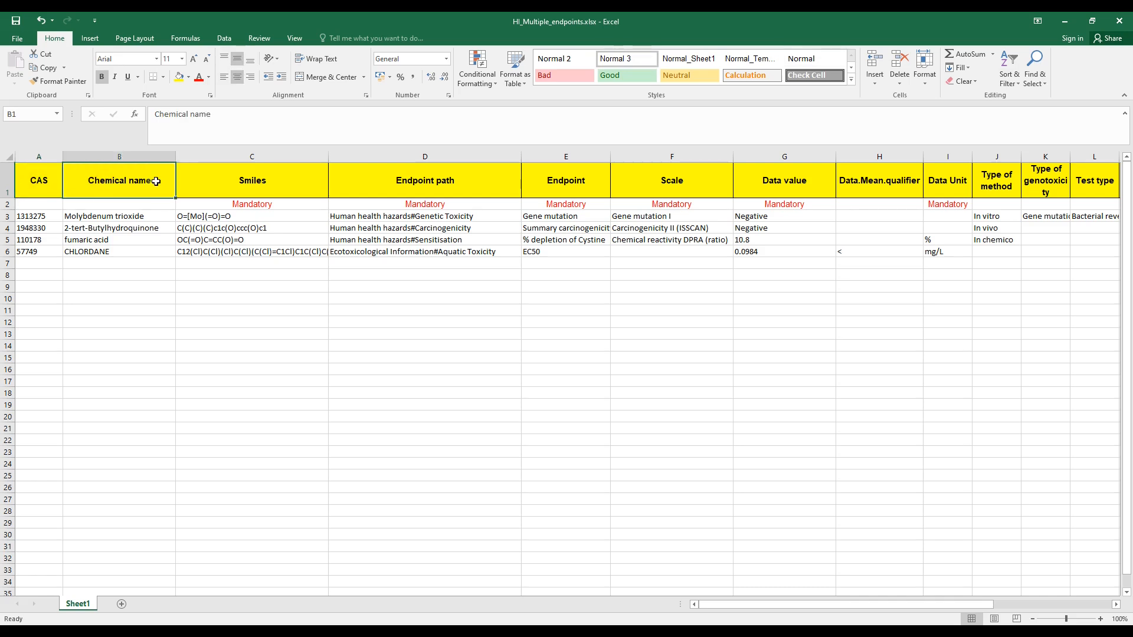
left_click(228, 180)
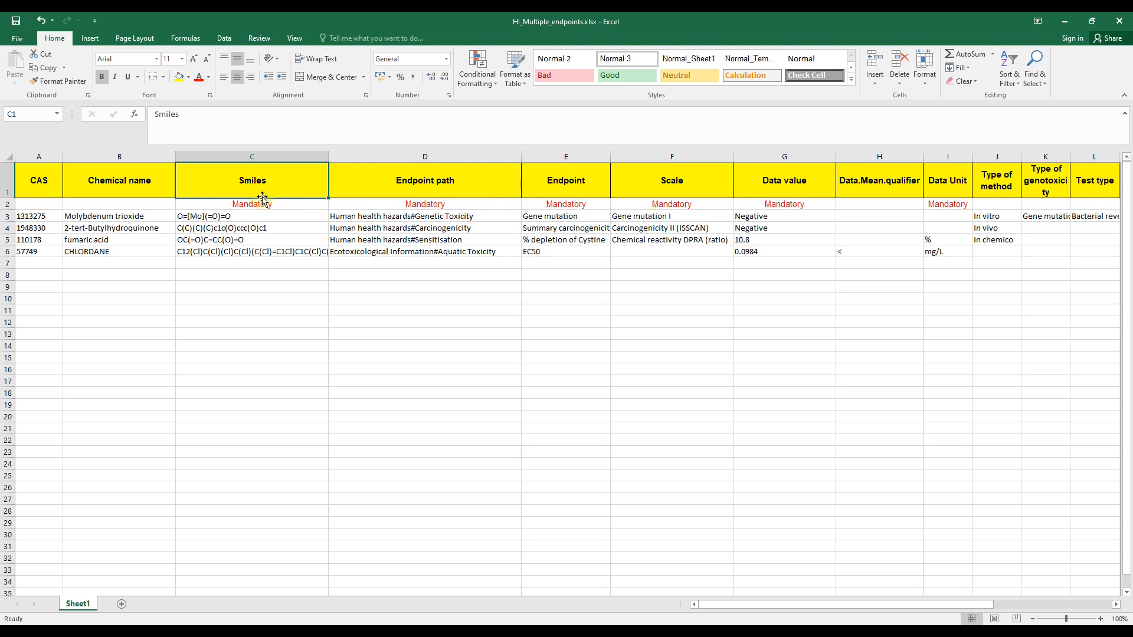
left_click(396, 183)
left_click(555, 183)
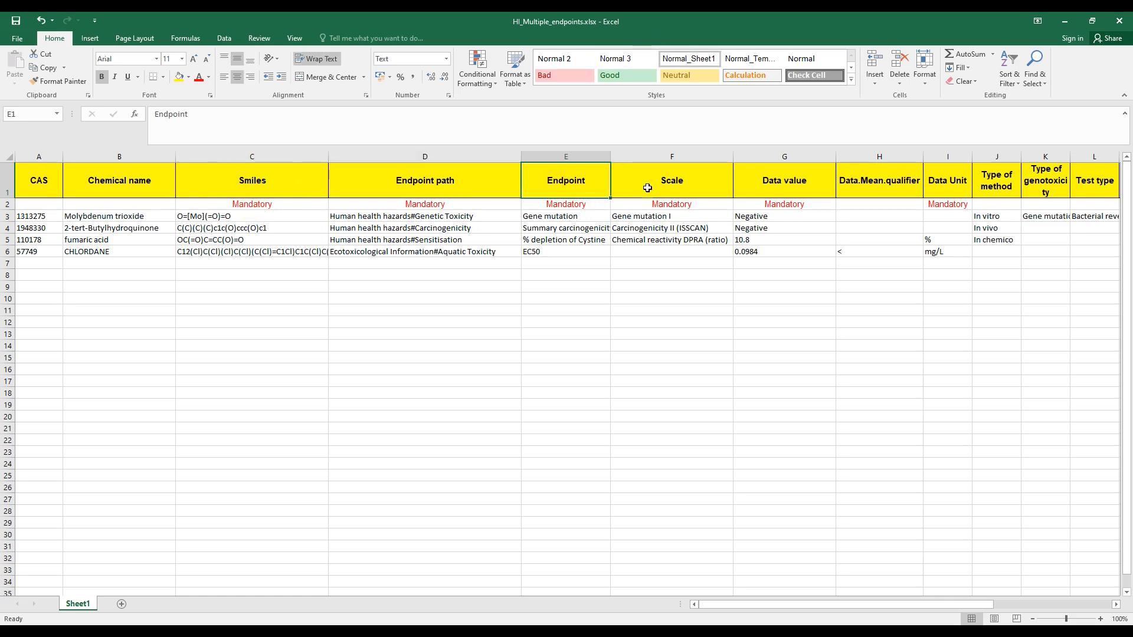
left_click(671, 185)
left_click(791, 183)
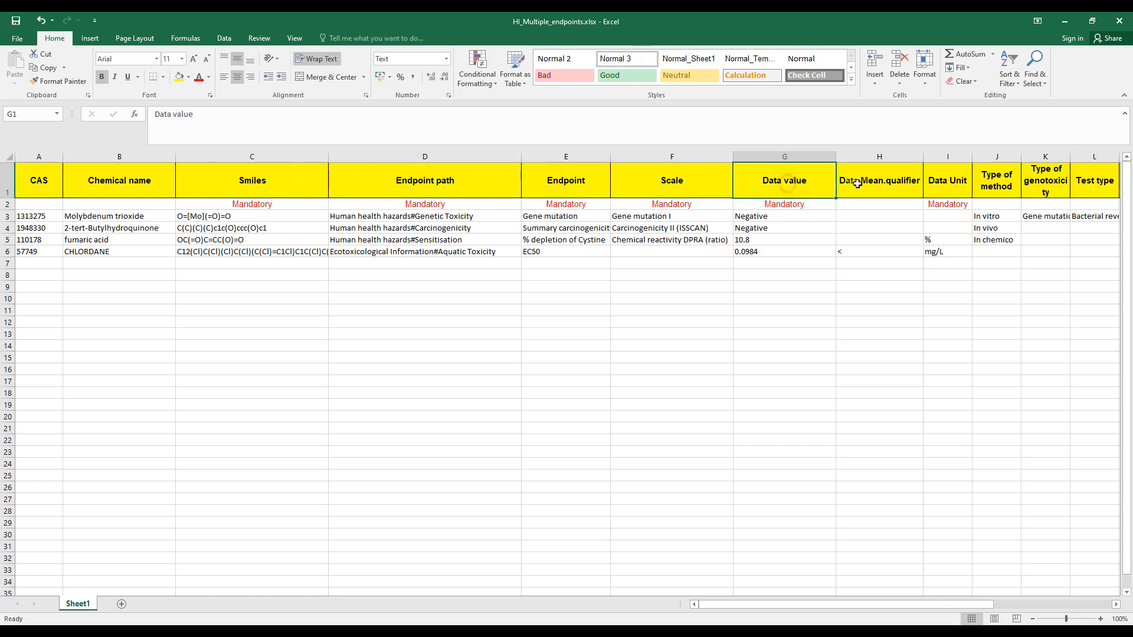
left_click(947, 181)
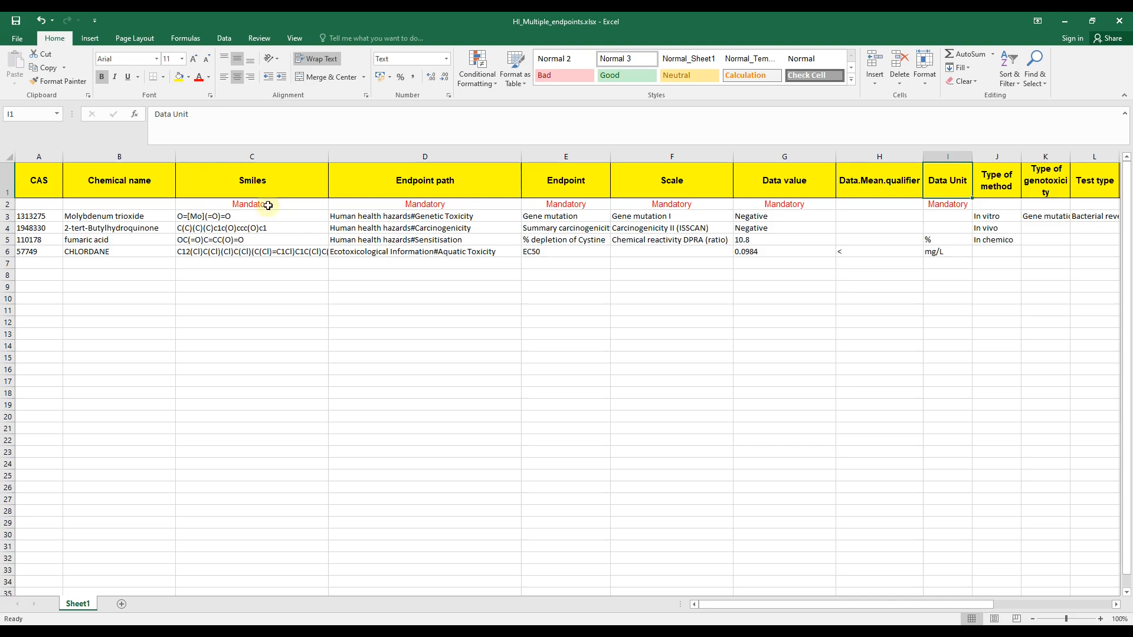
Step: For the template's Endpoint path field, switch to QSAR Toolbox and copy the path of the Sensitisation endpoint from the endpoint tree
left_click(469, 187)
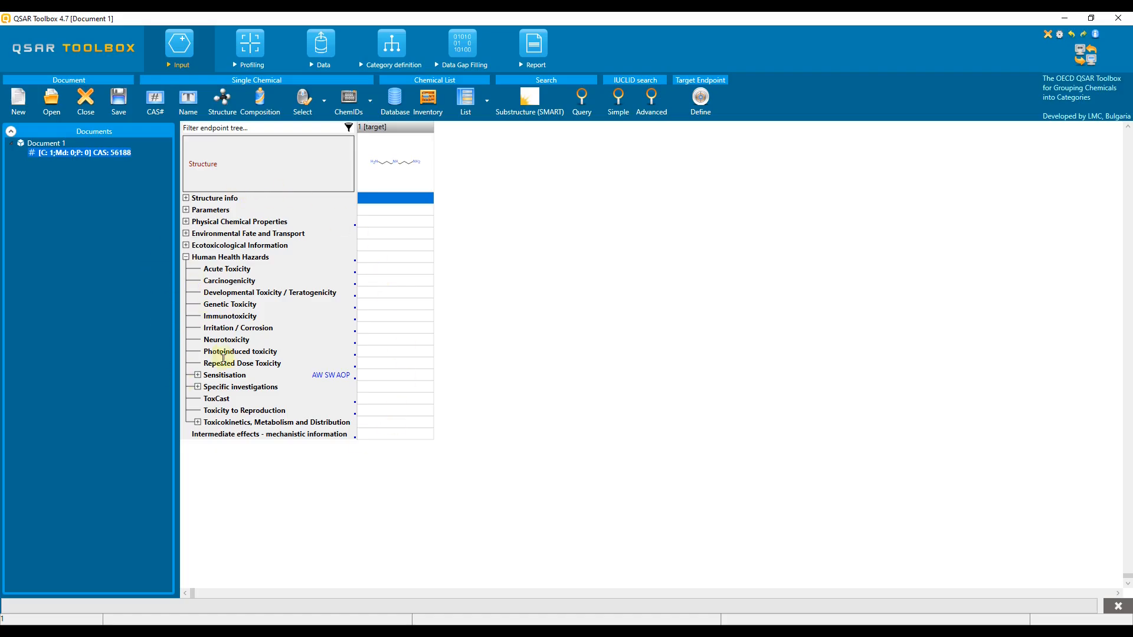
right_click(351, 379)
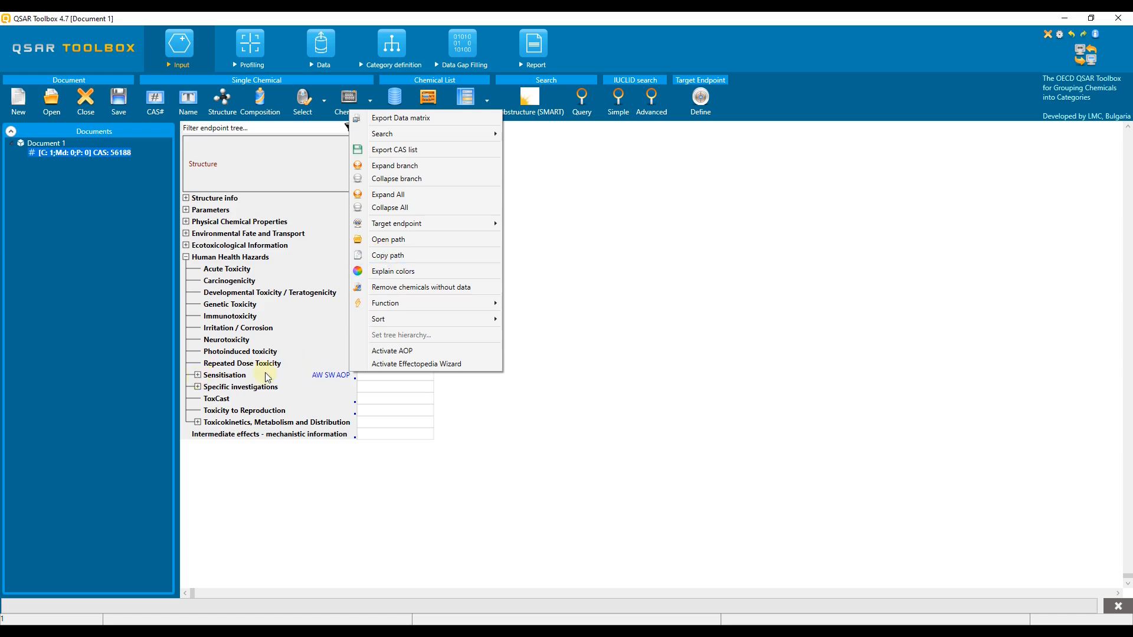
left_click(387, 257)
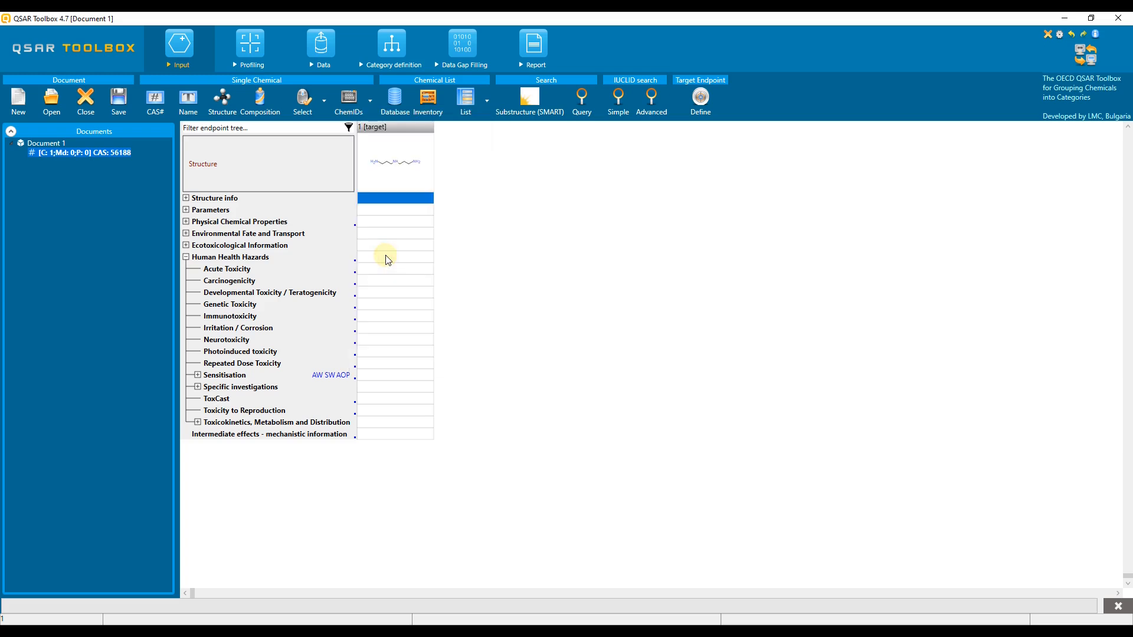
Step: Return to the Excel template and examine the entries in the Endpoint, Scale, Data value and Data Unit columns and the columns beyond them
key("alt+Tab")
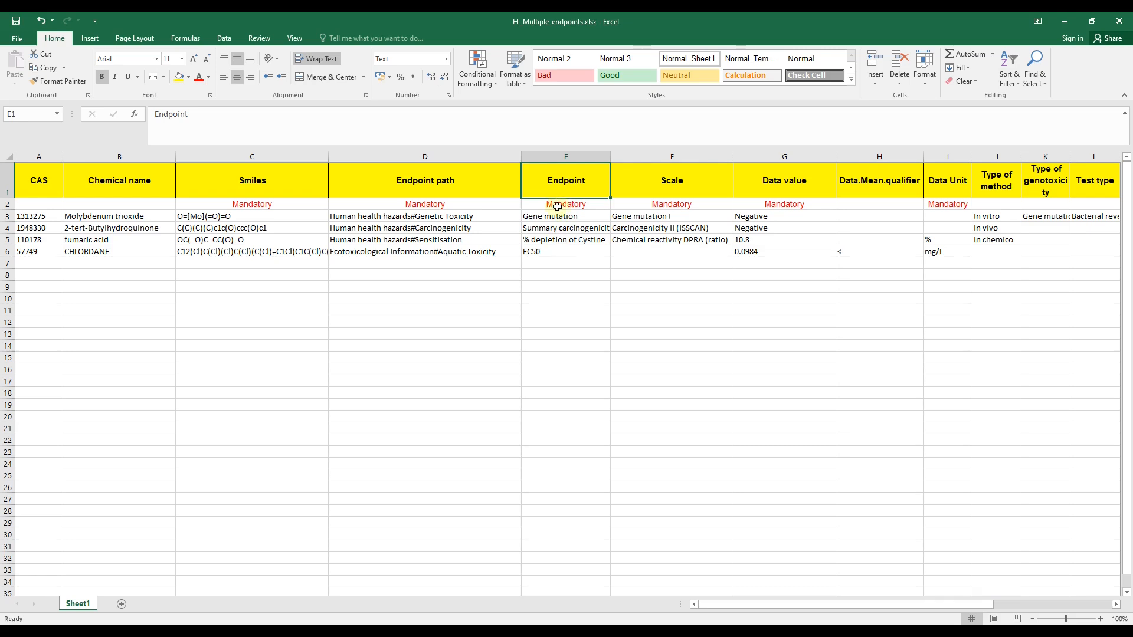
left_click(567, 157)
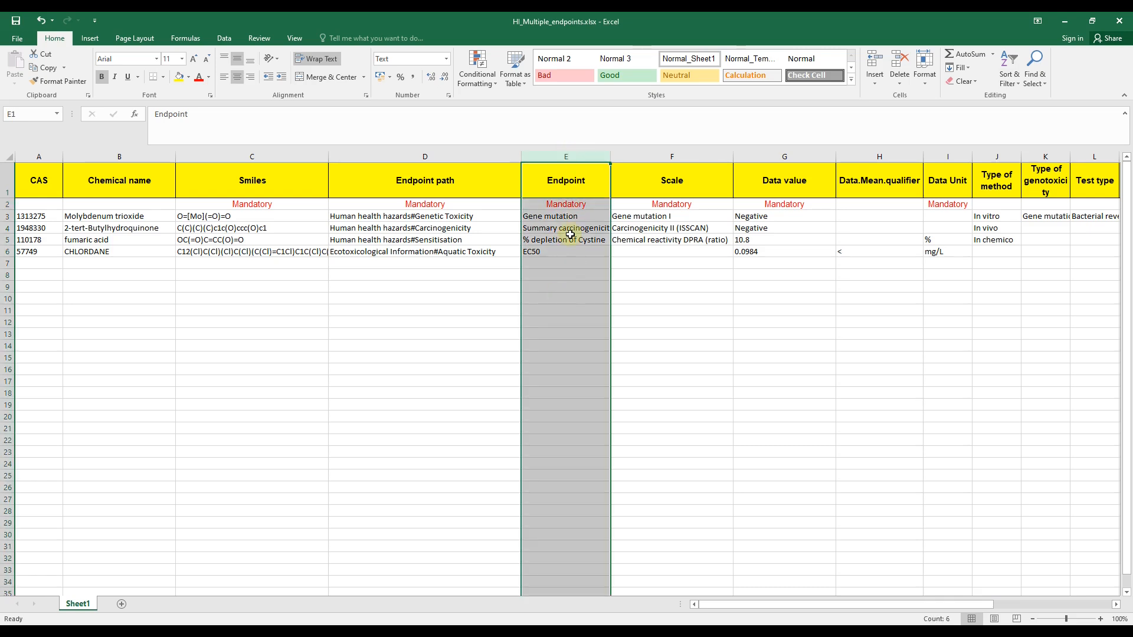
left_click(656, 156)
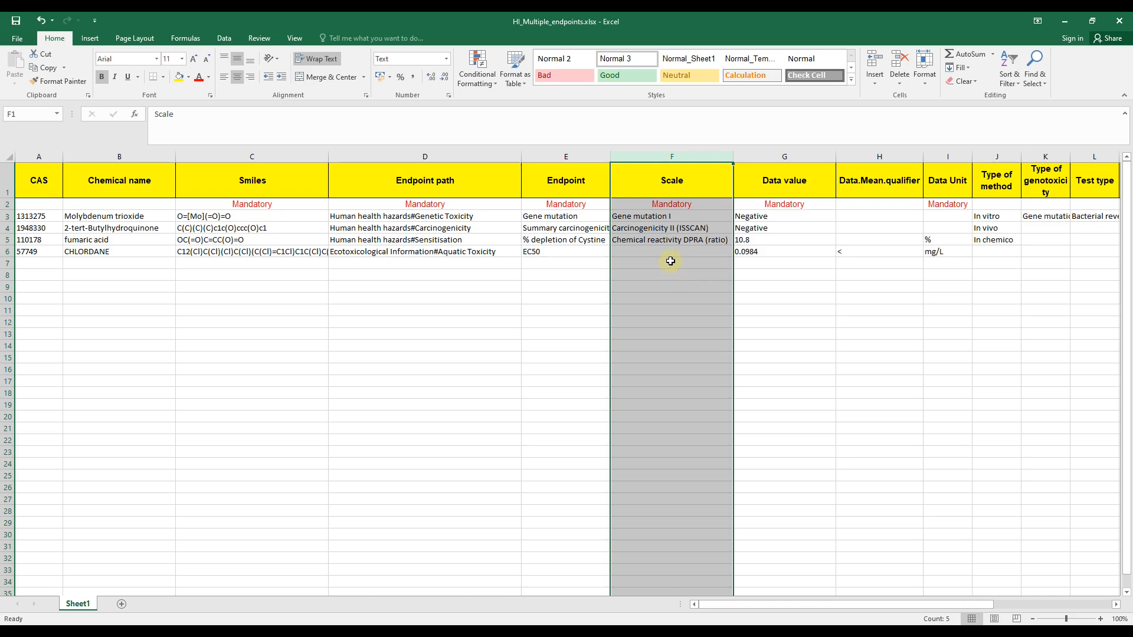
left_click(776, 157)
left_click(952, 155)
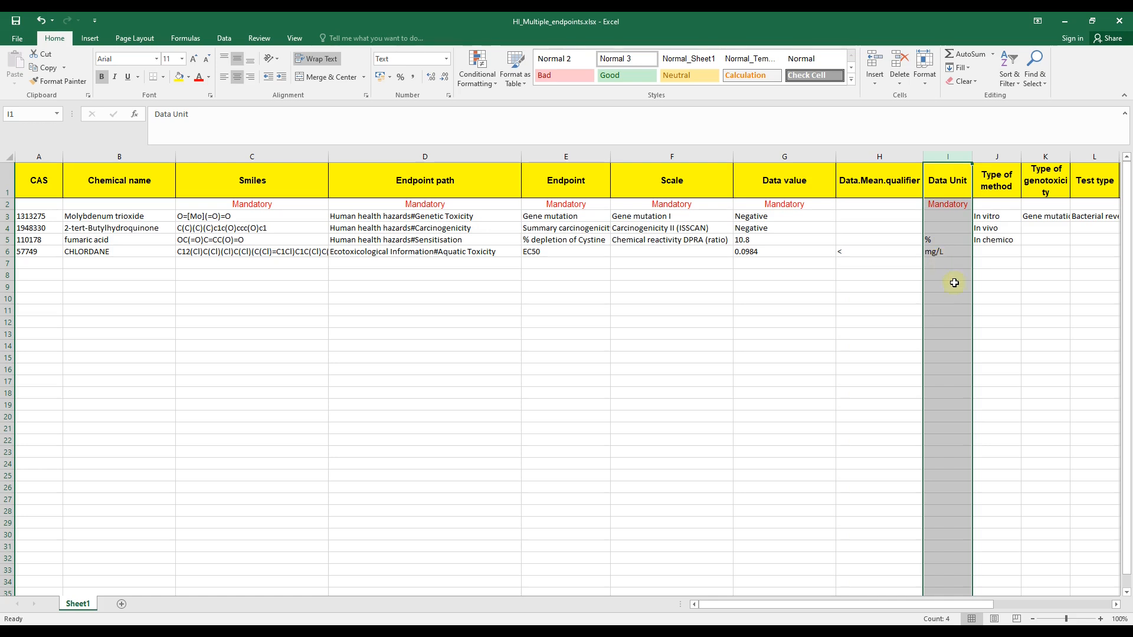
left_click(953, 253)
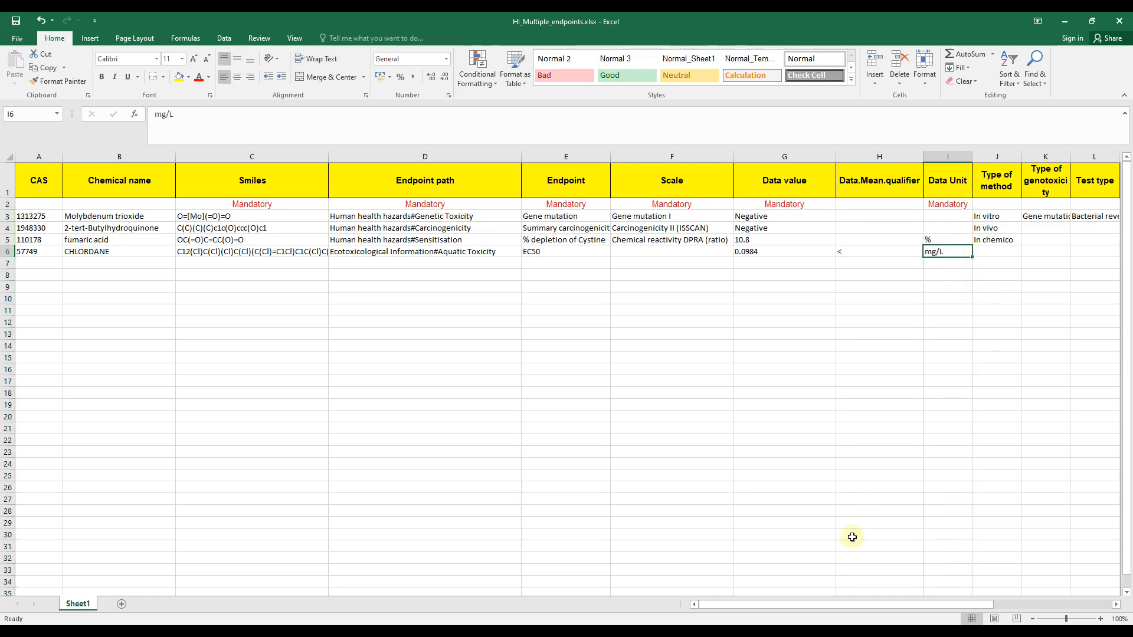
left_click_drag(881, 603, 996, 607)
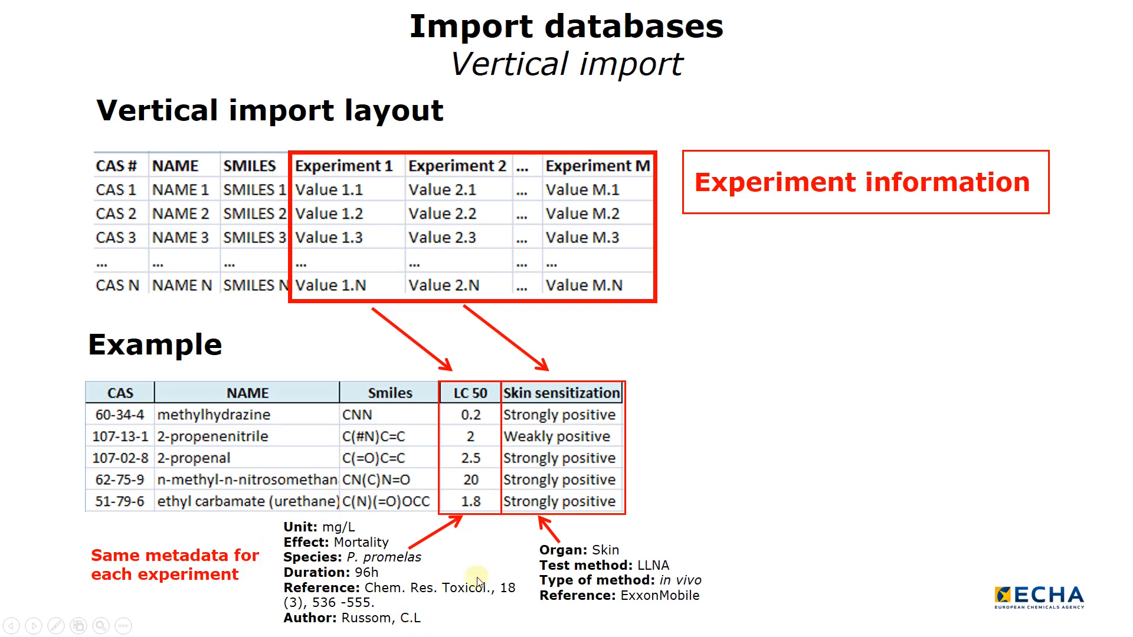
left_click(498, 571)
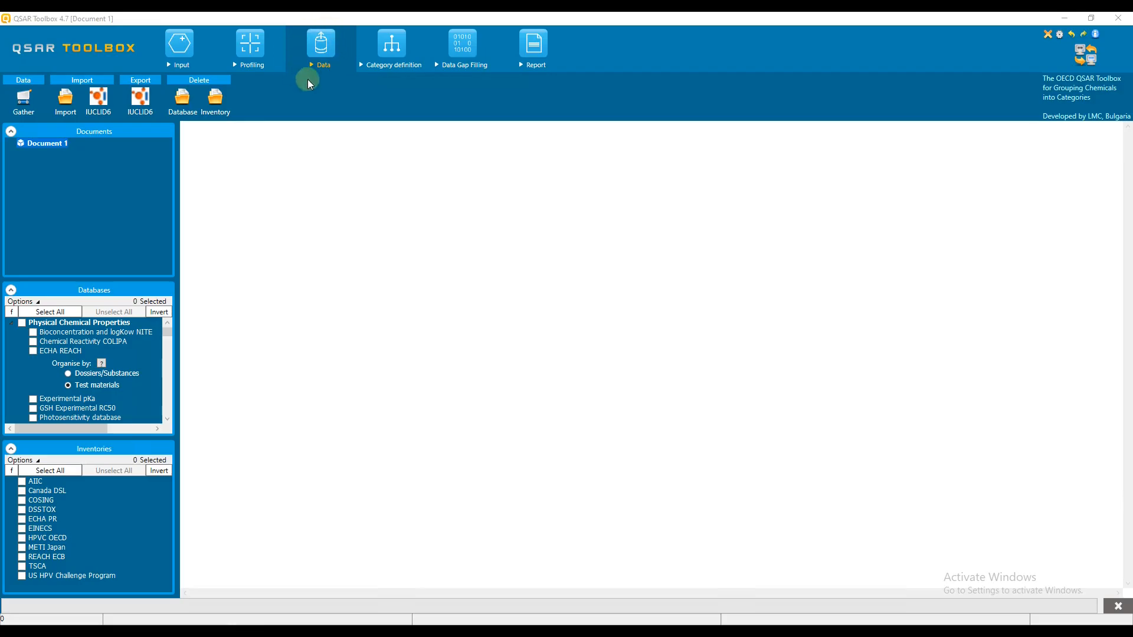
Step: Start a database import in QSAR Toolbox and load the file Horizontal import_Multiple_endpoints.xlsx from the Examples folder
left_click(66, 101)
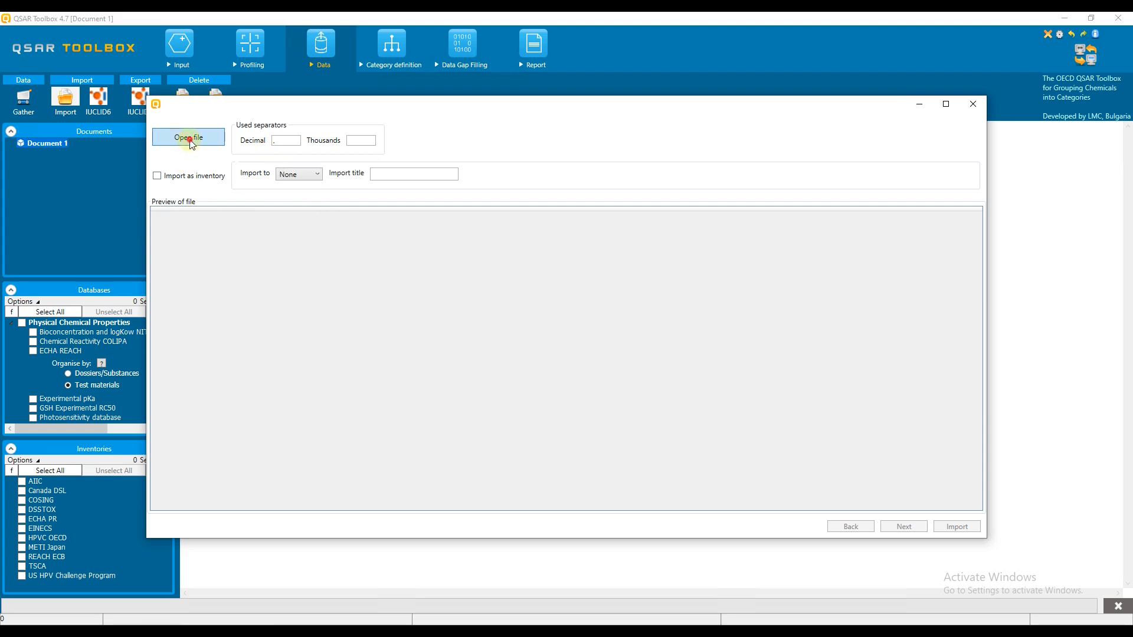
left_click(189, 139)
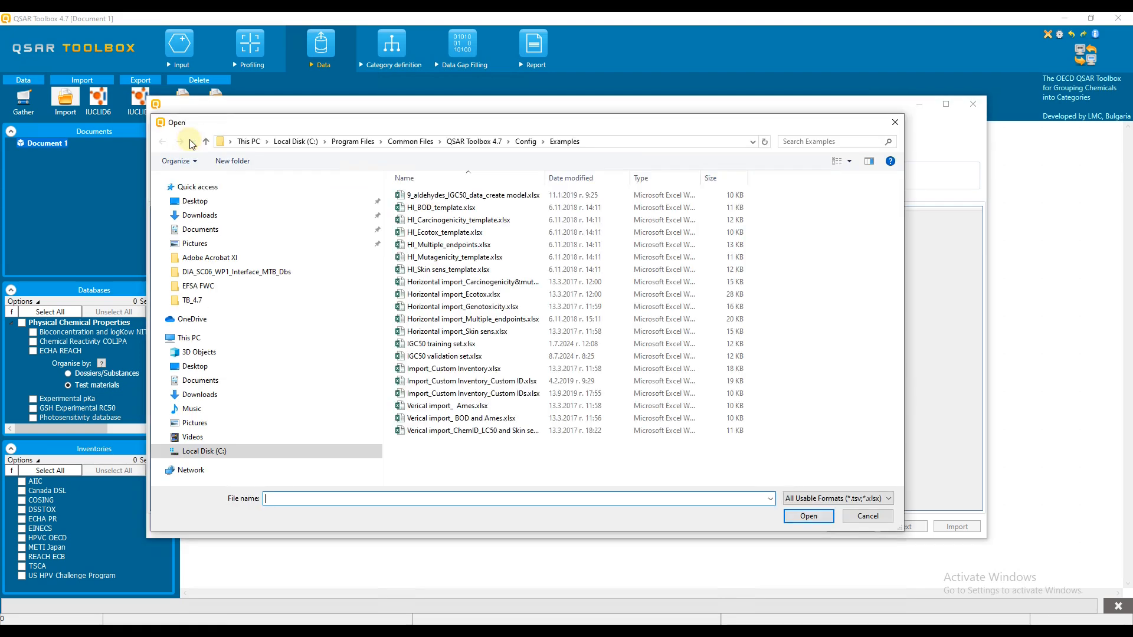
left_click(469, 320)
left_click(803, 517)
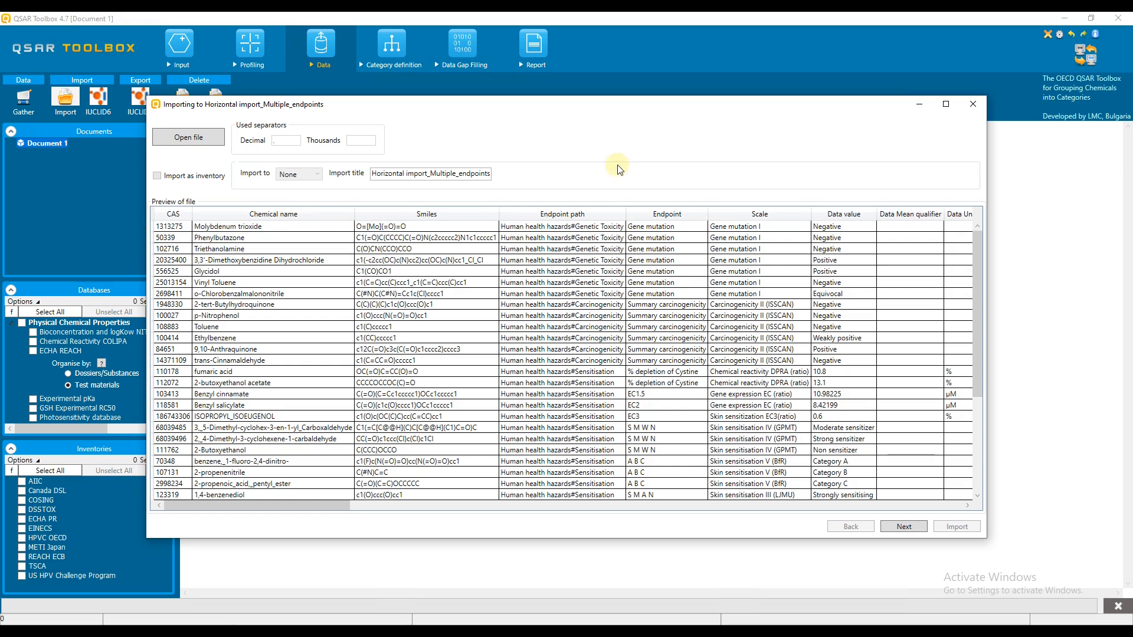
Step: Map the Endpoint path column to the EndpointPath field and import the file in horizontal mode with its header row
left_click(903, 526)
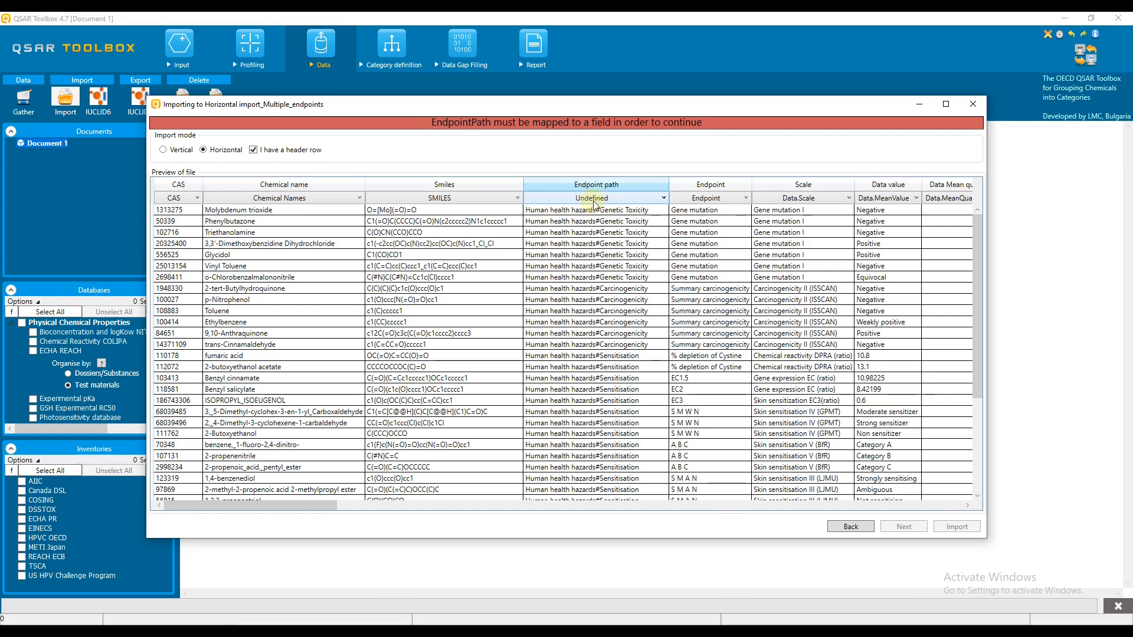
left_click(663, 199)
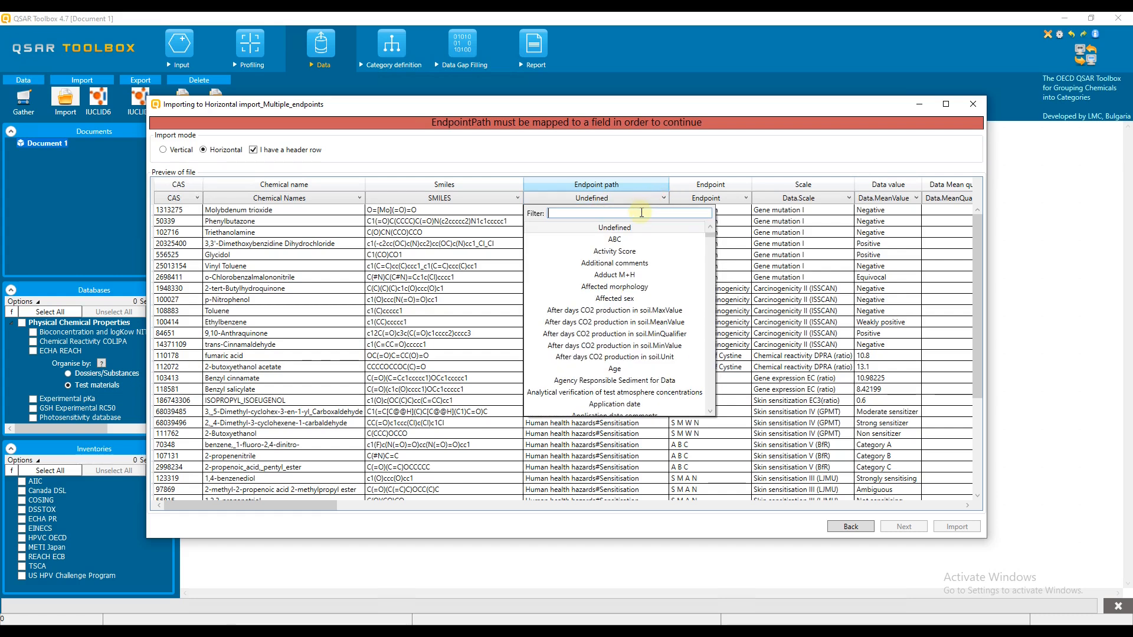
type("path")
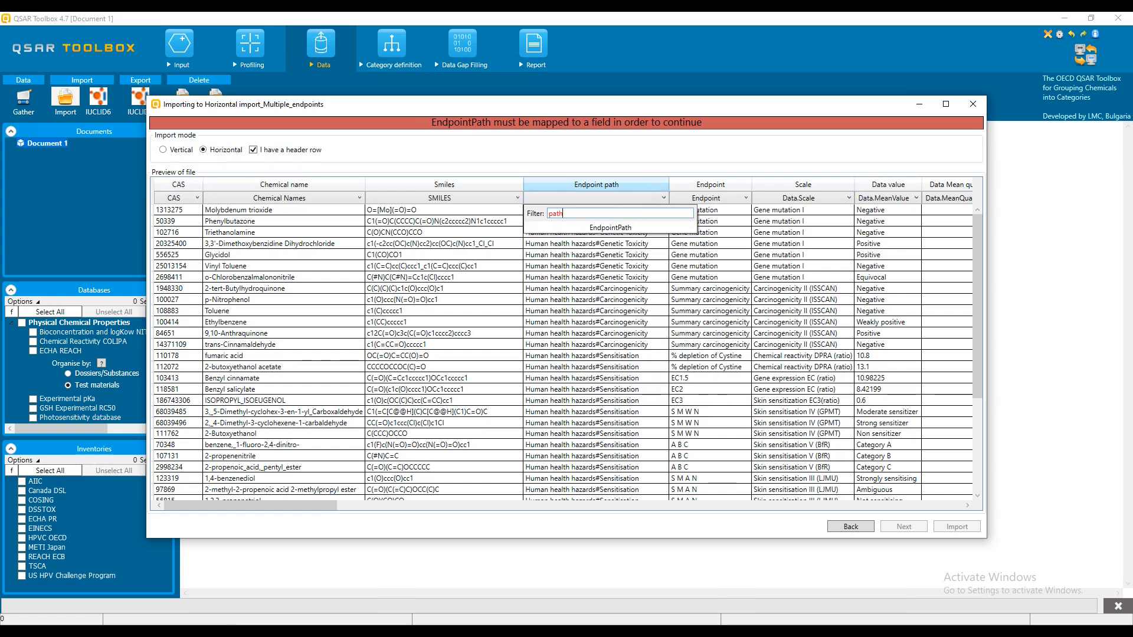
left_click(619, 227)
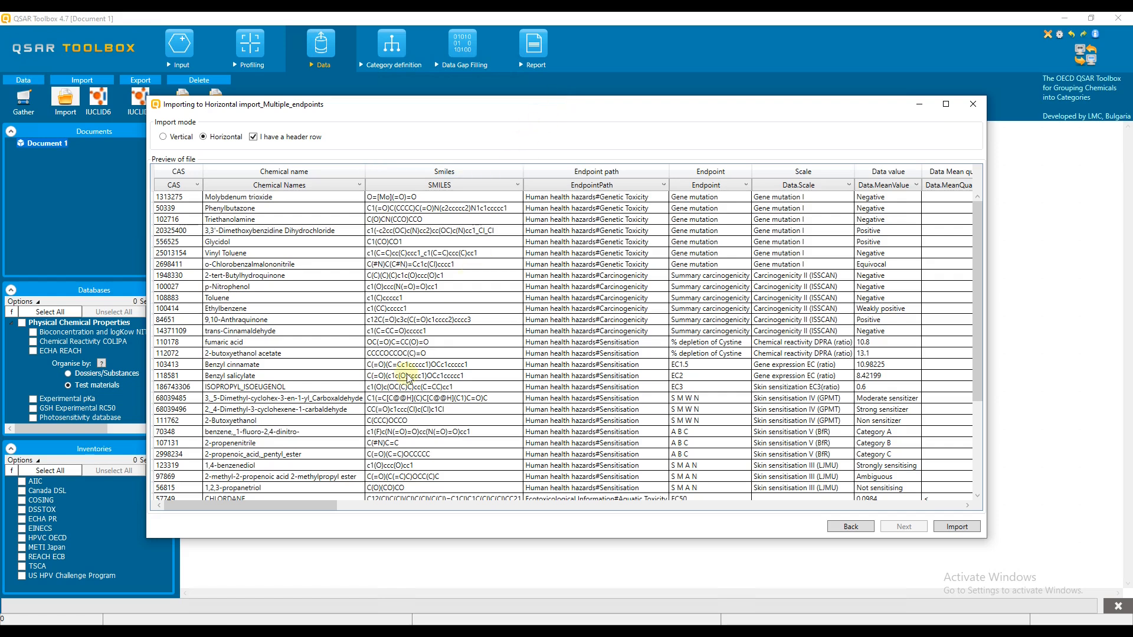
left_click_drag(314, 506, 510, 505)
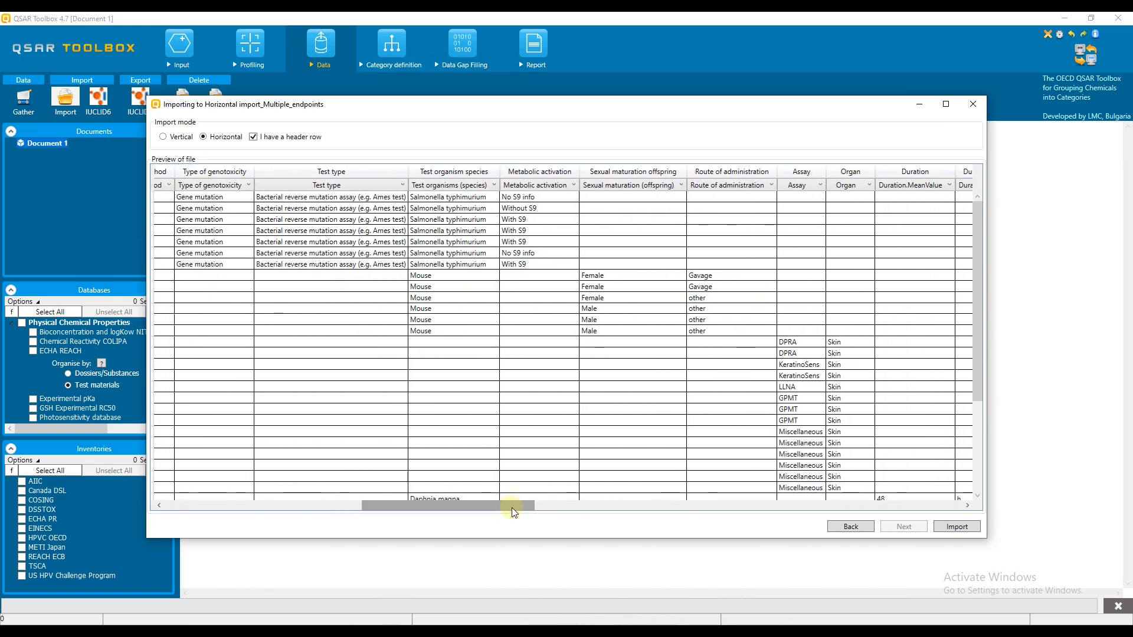
left_click(963, 532)
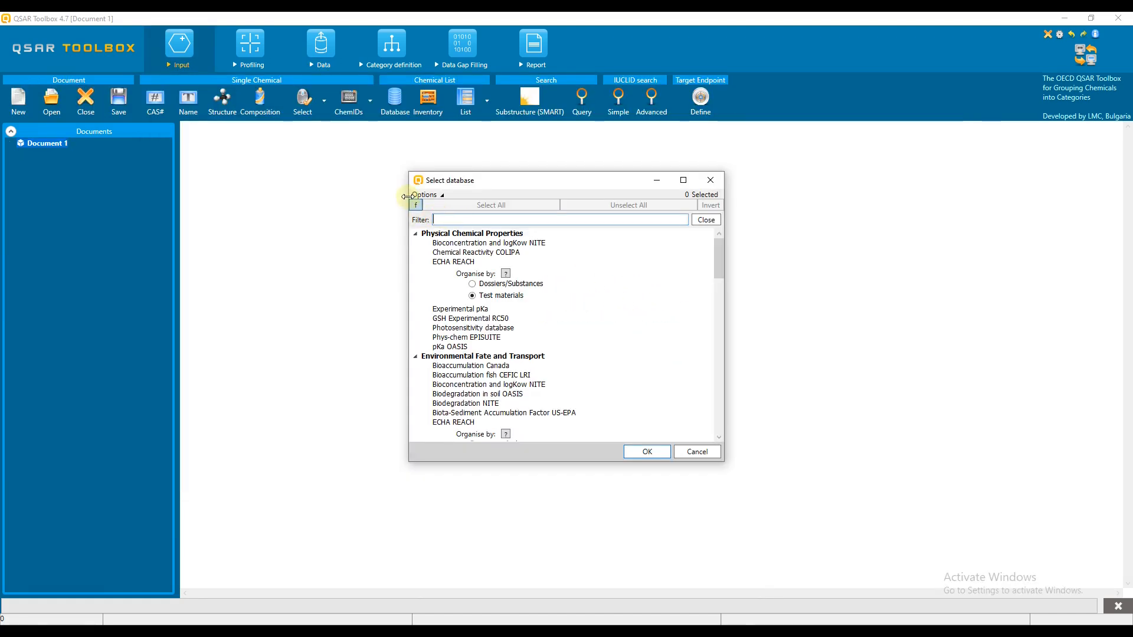
Step: Filter the databases by "hor", load the Horizontal import_Multiple_endpoints database into the document and gather its data
type("hor")
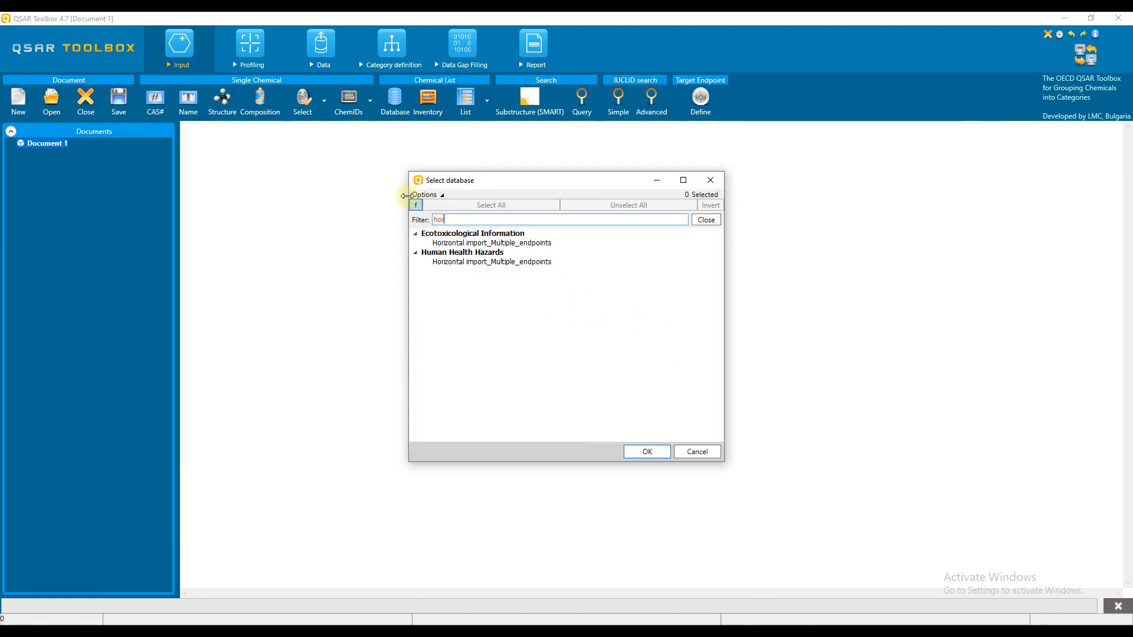
left_click(462, 262)
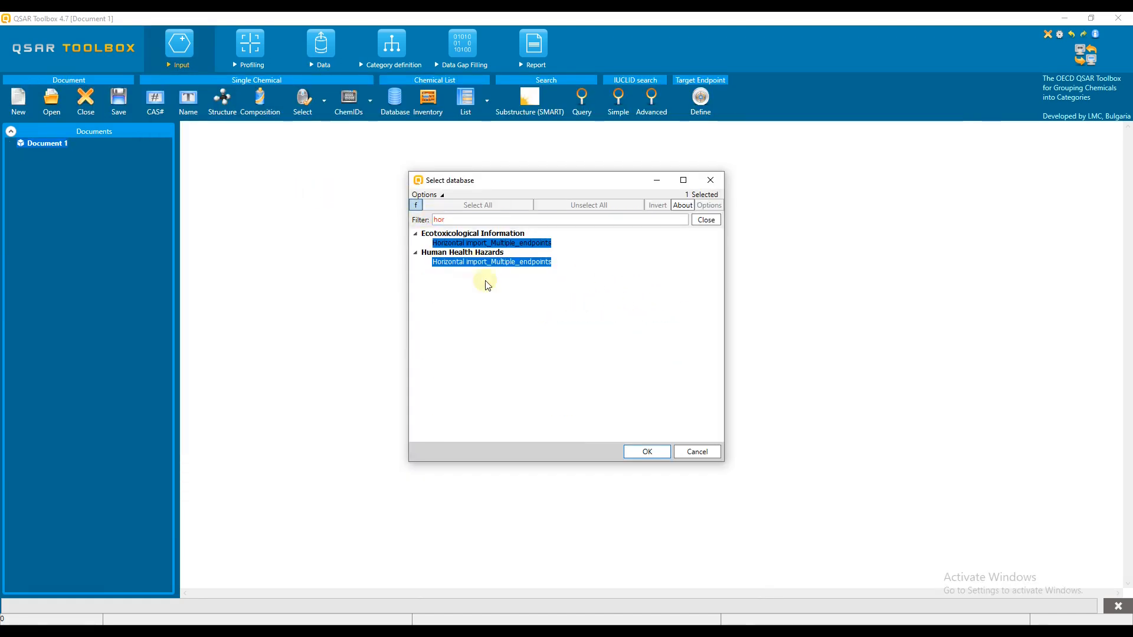
left_click(647, 452)
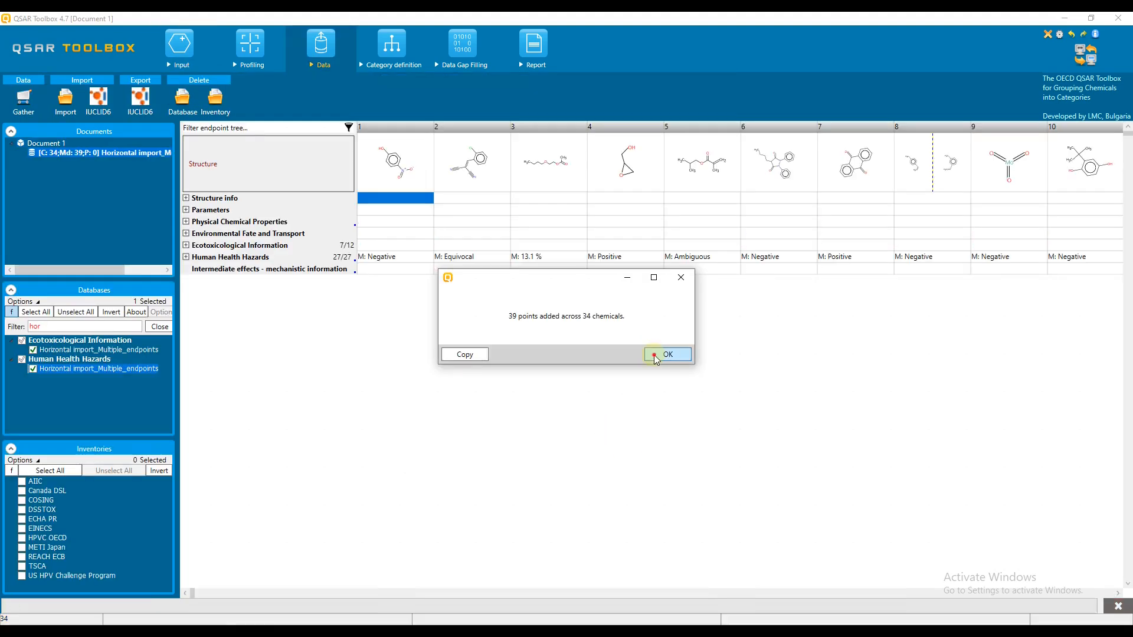
left_click(656, 356)
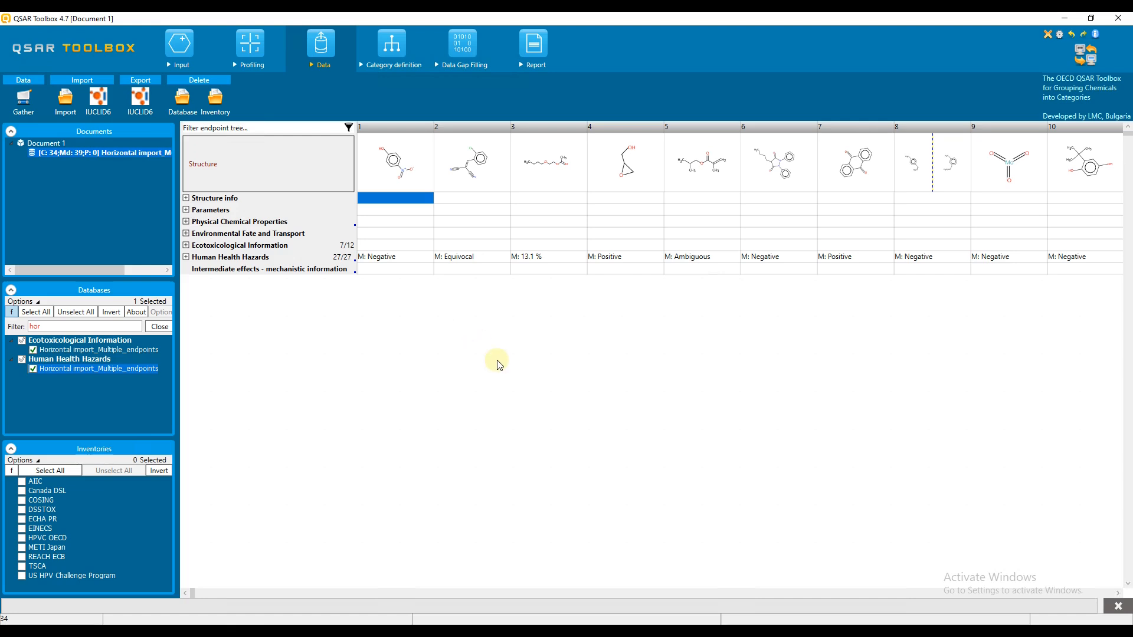
Step: Examine the gathered endpoint values of the further chemicals in the data matrix
left_click(1118, 595)
left_click(1119, 594)
left_click(1118, 594)
left_click(1118, 594)
left_click(1118, 594)
left_click(1118, 594)
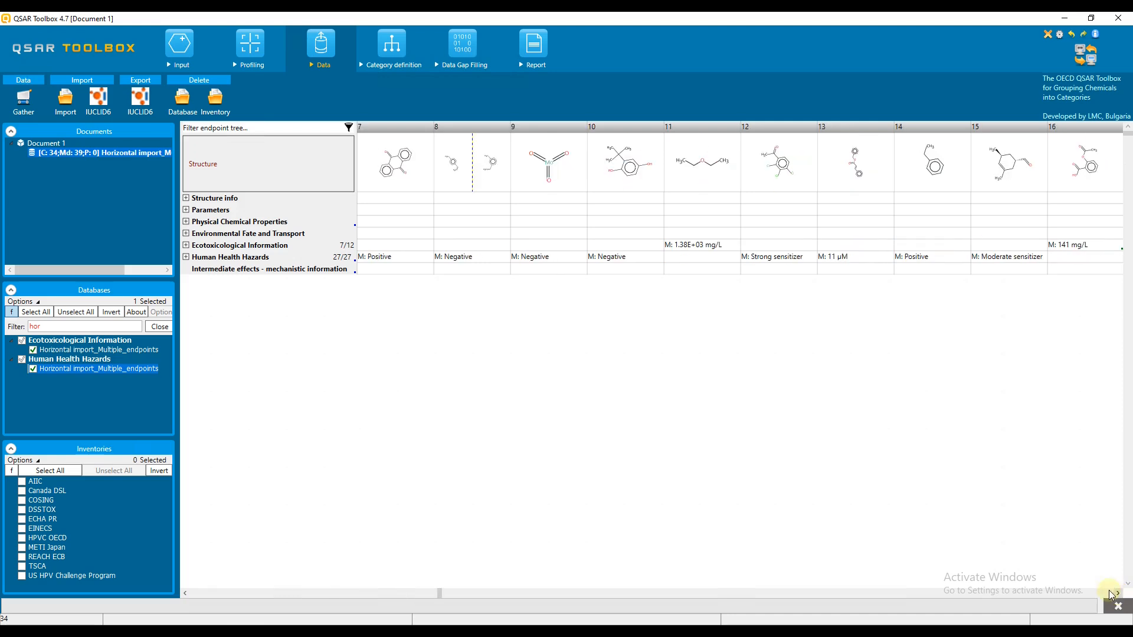